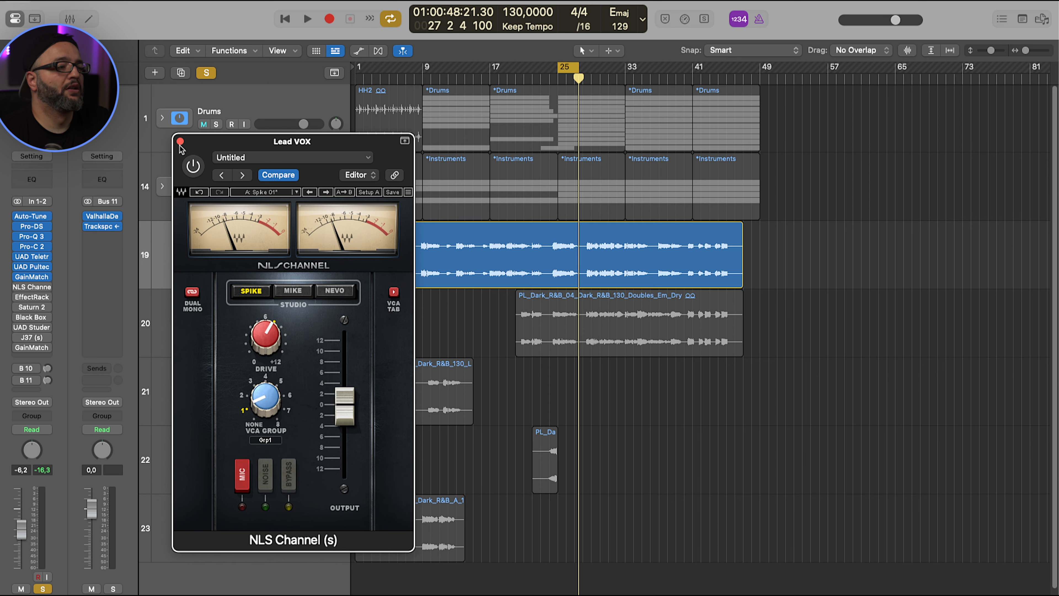
Inspect the EffectRack and Saturn 2 saturation plug-ins on the Lead VOX channel and close their windows
click(181, 141)
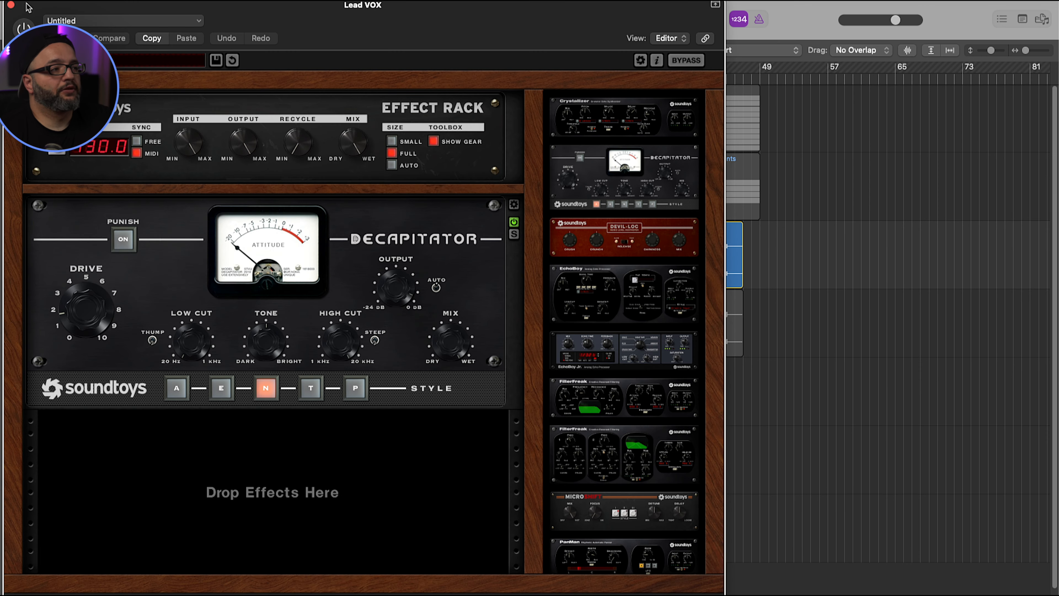
drag(29, 7, 167, 6)
click(131, 5)
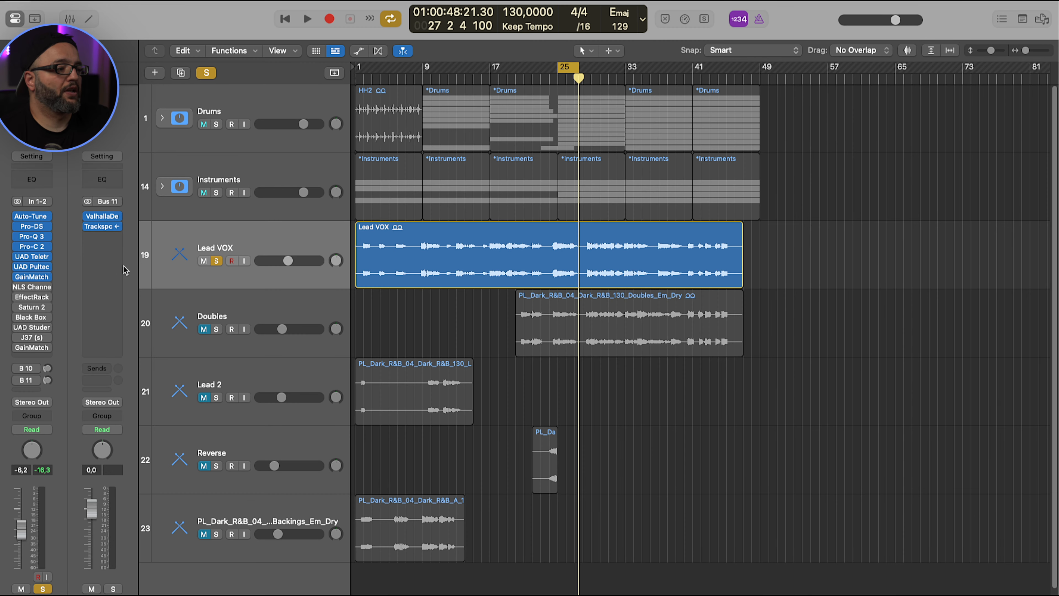
click(32, 307)
drag(229, 144, 360, 144)
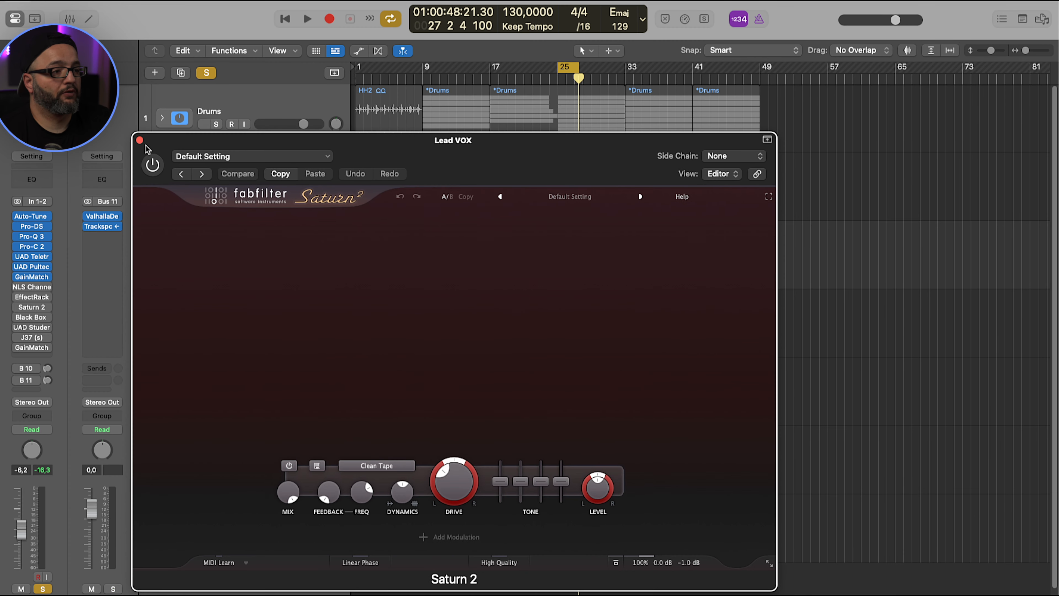
click(139, 140)
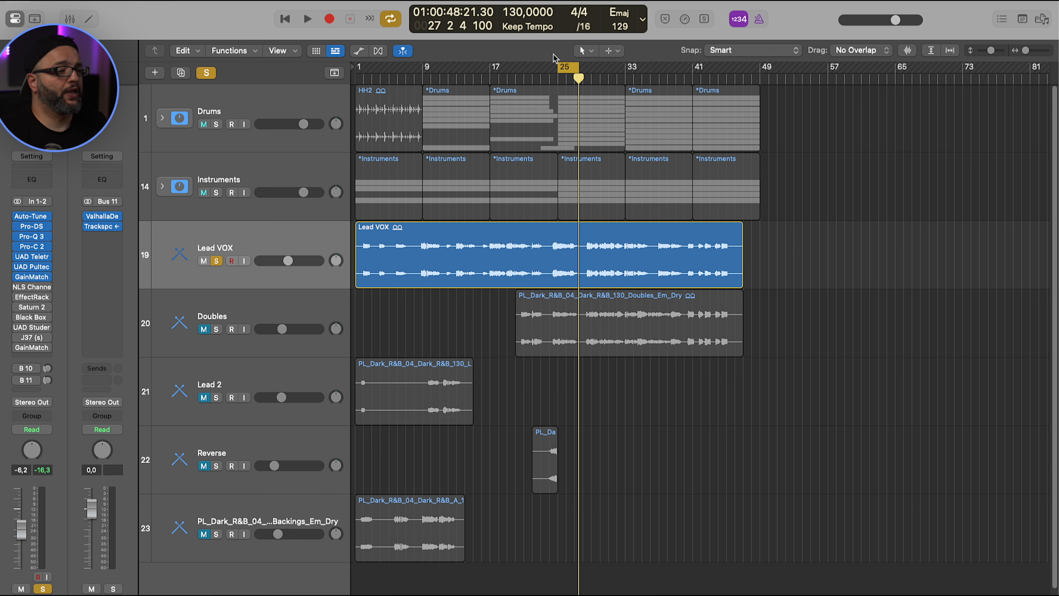
Unsolo the Lead VOX track and play the full arrangement from bar 8, stopping playback around bar 32
click(424, 78)
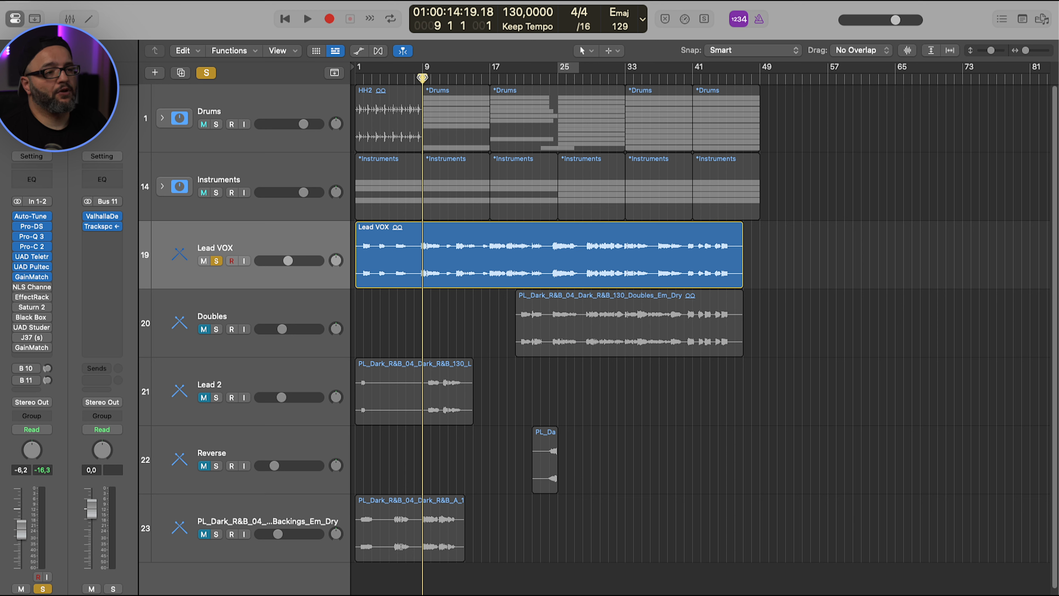
click(414, 78)
click(216, 262)
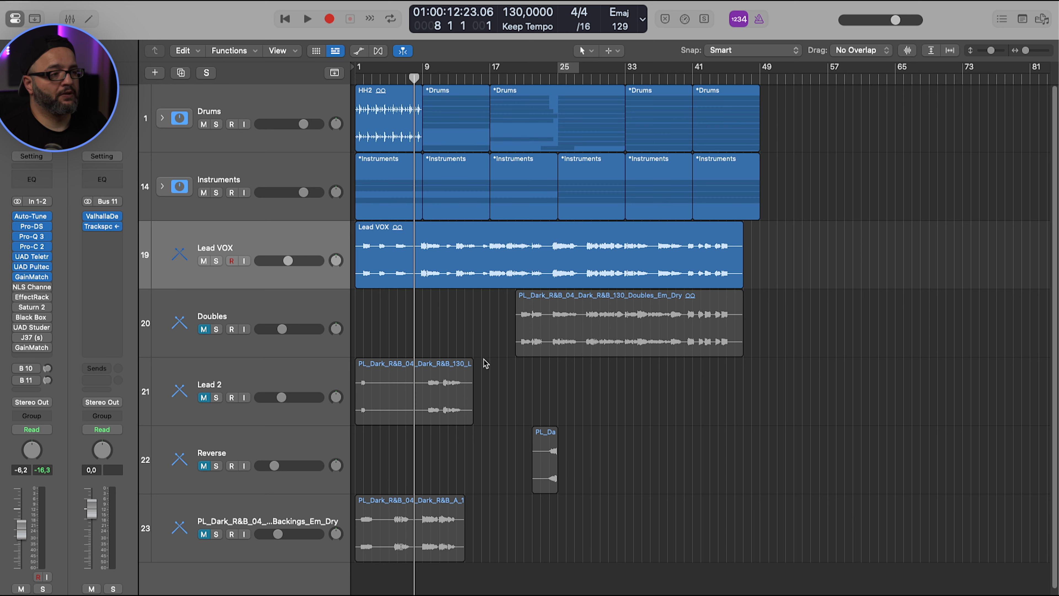
key(space)
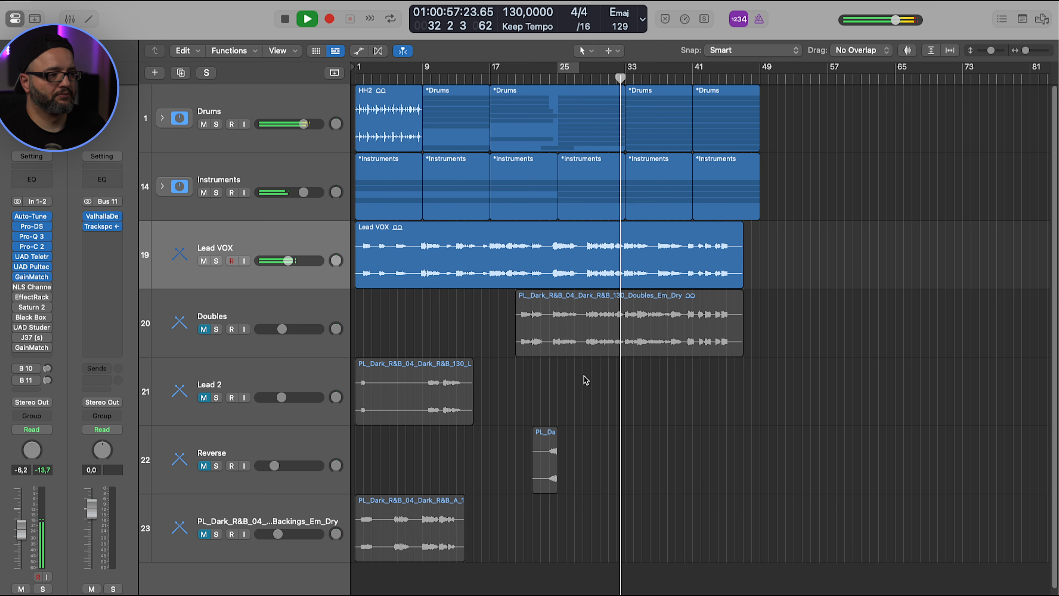
key(space)
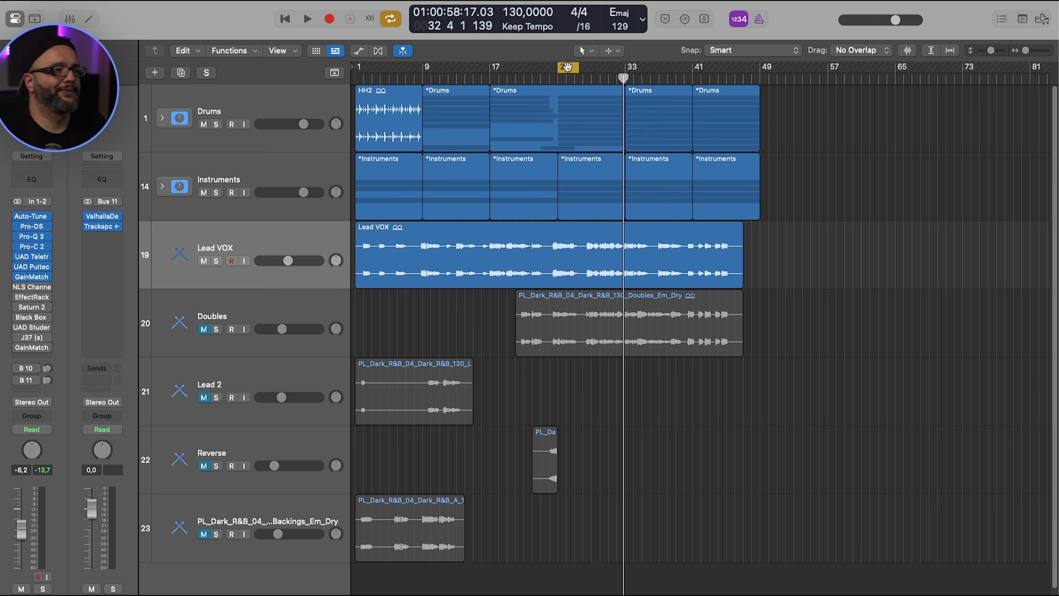
Open the NLS Channel plug-in on the Lead VOX channel and reposition its window
click(34, 288)
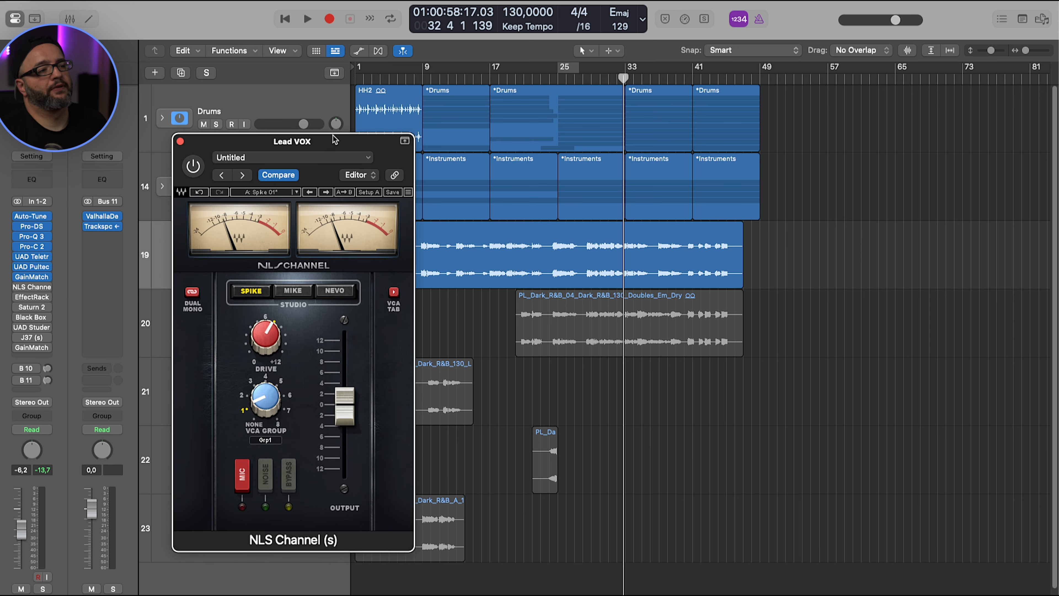
drag(339, 142, 371, 137)
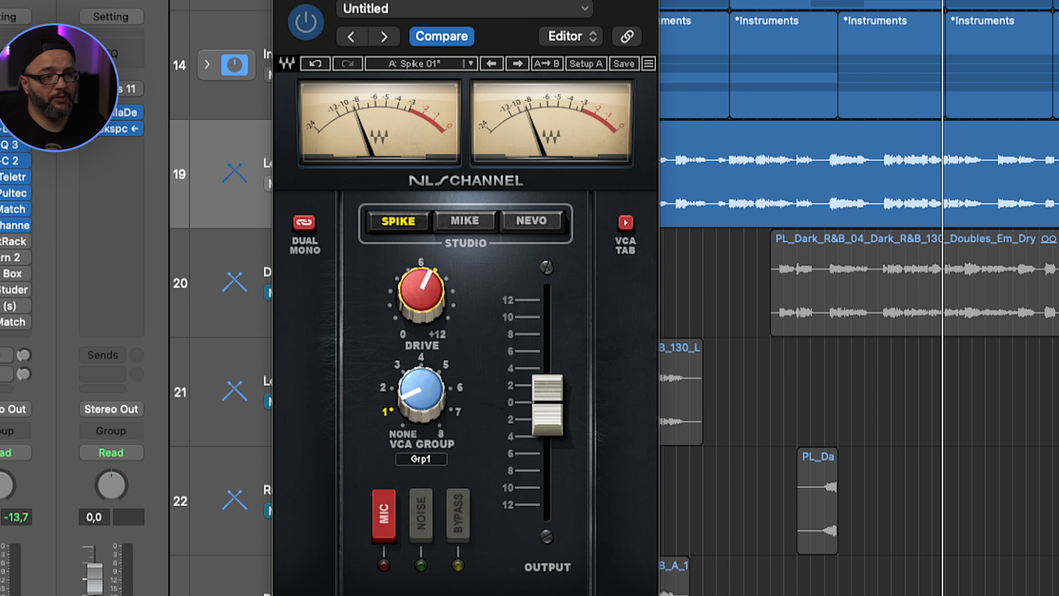
drag(500, 1, 472, 0)
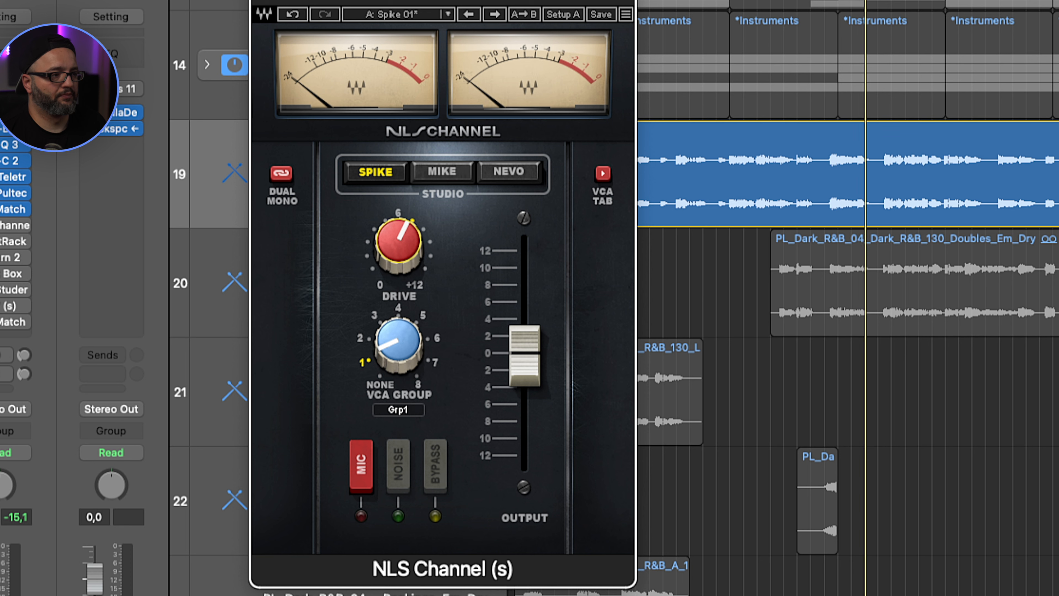
Audition the Mike, Nevo and Spike studio models in NLS Channel, settling on Mike with its Drive just below 6, and close the plug-in
click(443, 171)
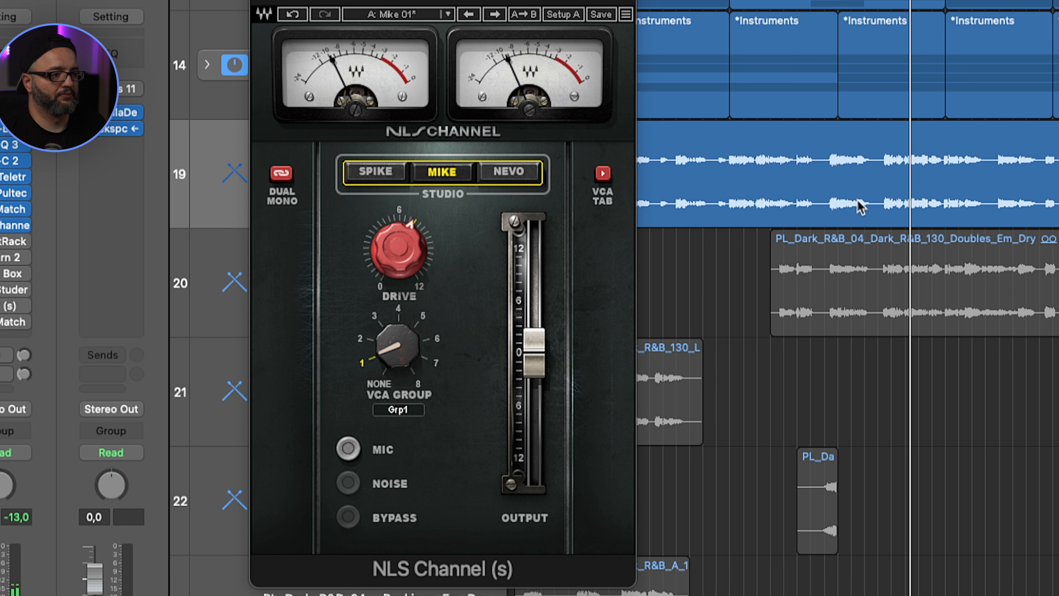
click(519, 176)
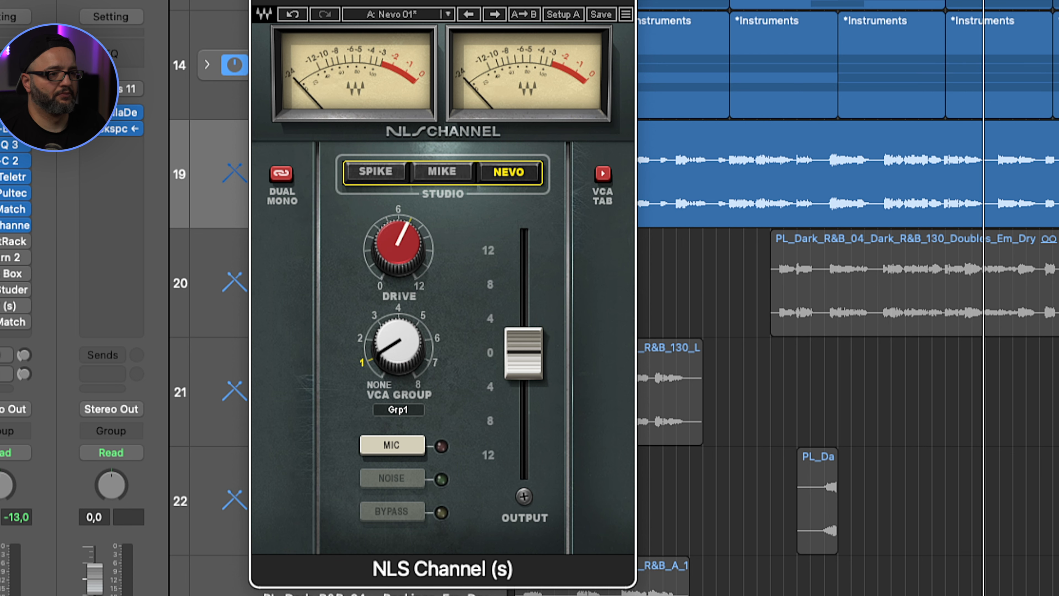
key(space)
key(space)
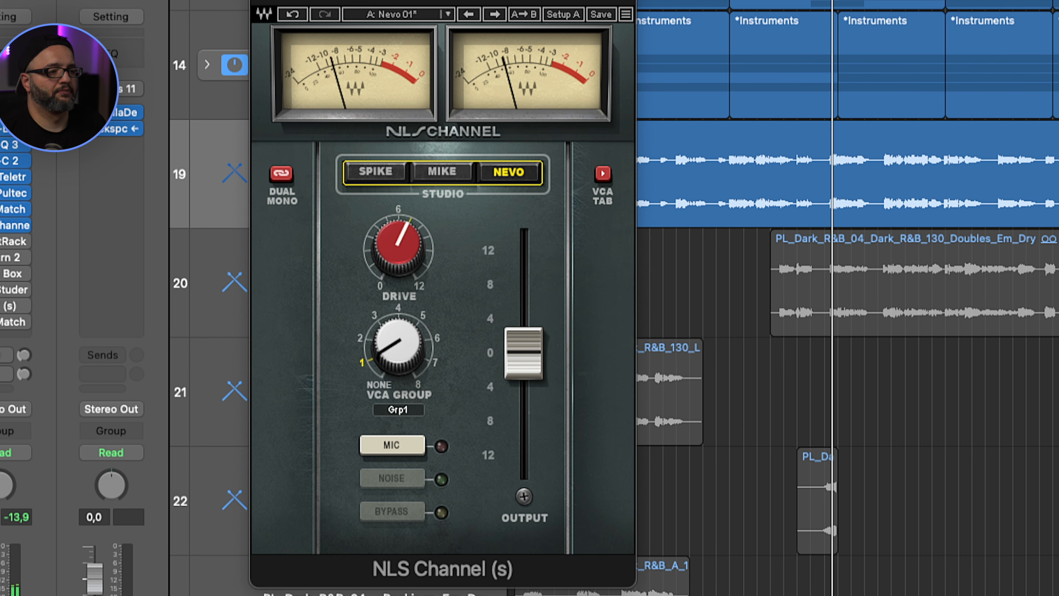
click(369, 171)
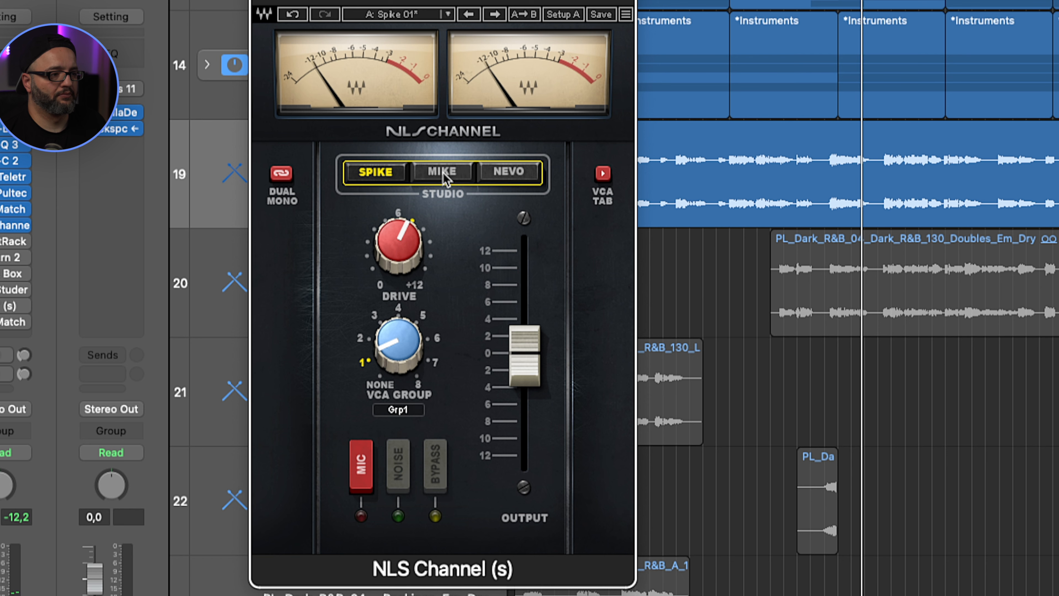
click(443, 175)
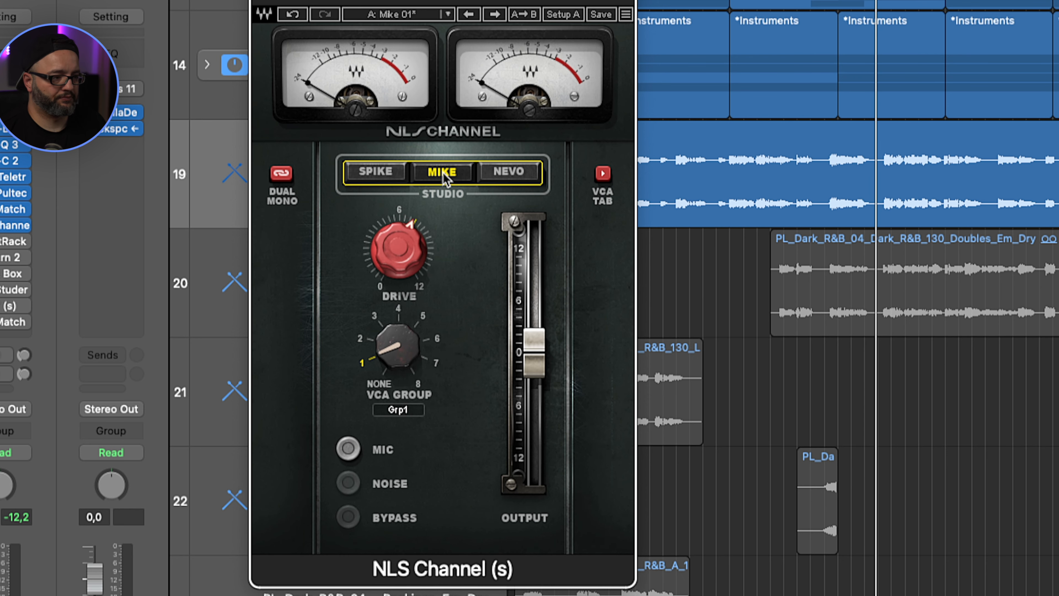
drag(398, 250, 435, 255)
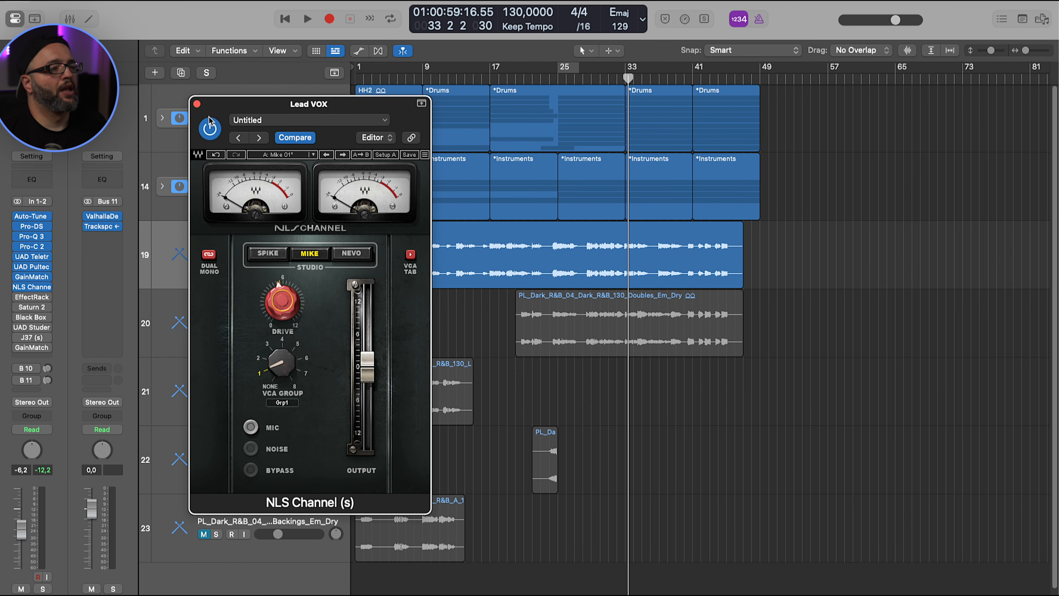
click(197, 104)
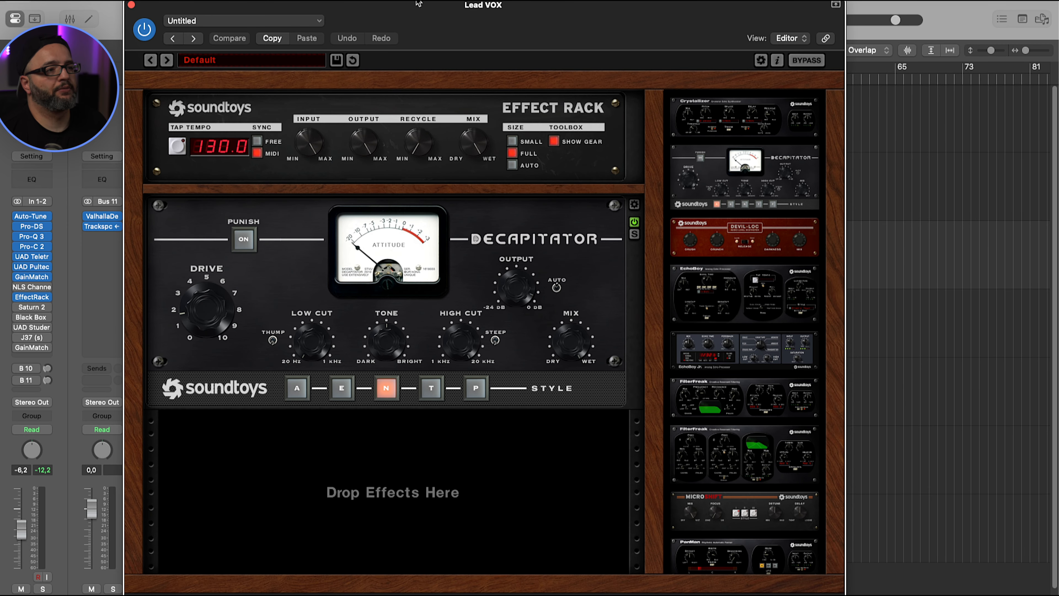
Solo Lead VOX and play the section around bar 25 with the EffectRack window on screen
drag(444, 10, 727, 199)
click(572, 72)
click(216, 260)
drag(826, 205, 567, 5)
key(space)
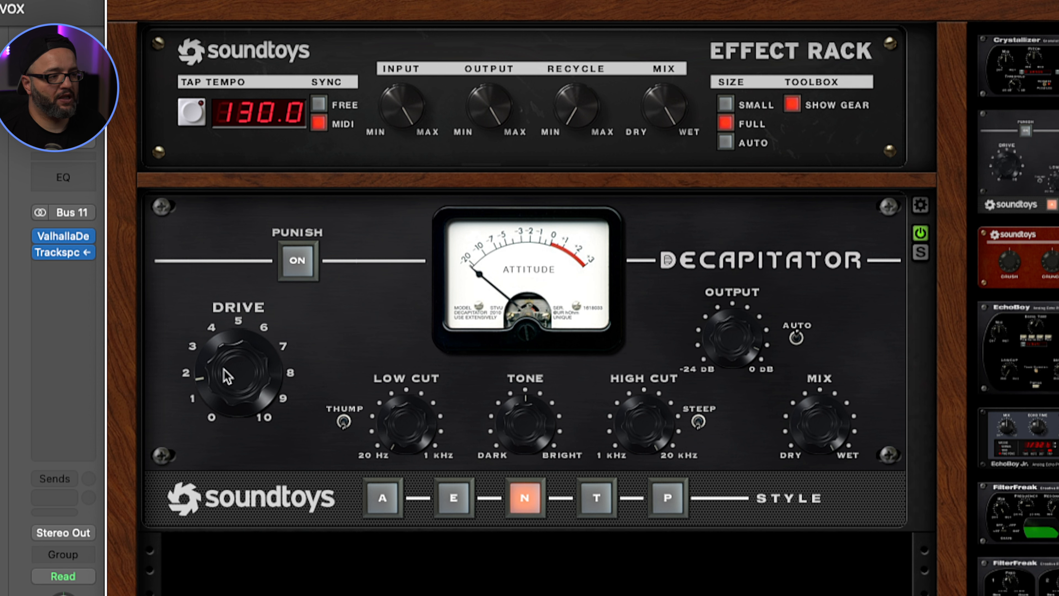
Raise Decapitator's Drive to about 4 and audition the A, E, T and P styles on the vocal
mouse_move(240, 386)
mouse_down()
mouse_move(249, 350)
mouse_move(258, 389)
mouse_up()
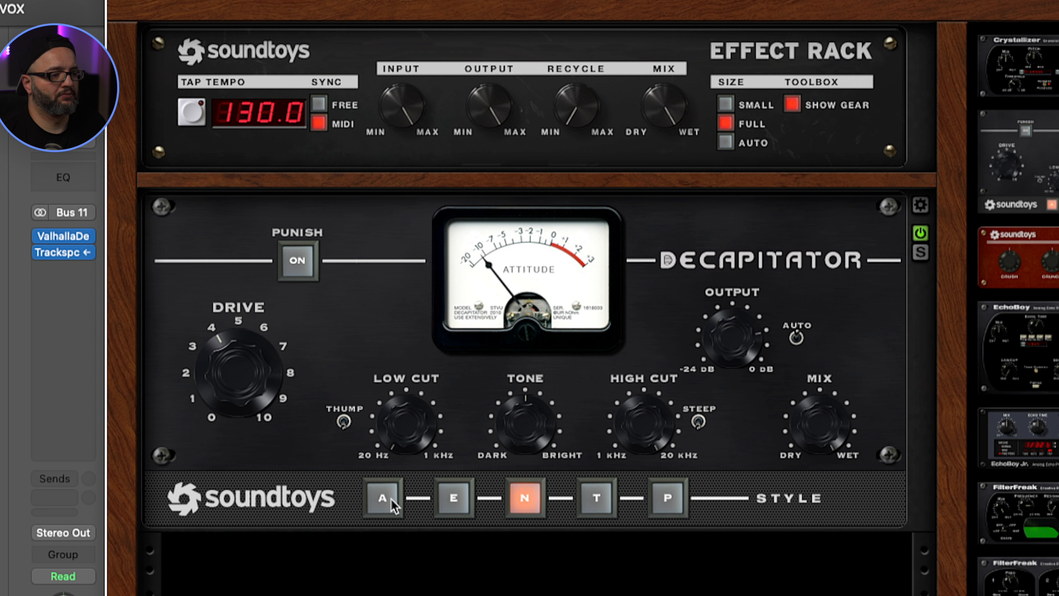
click(382, 498)
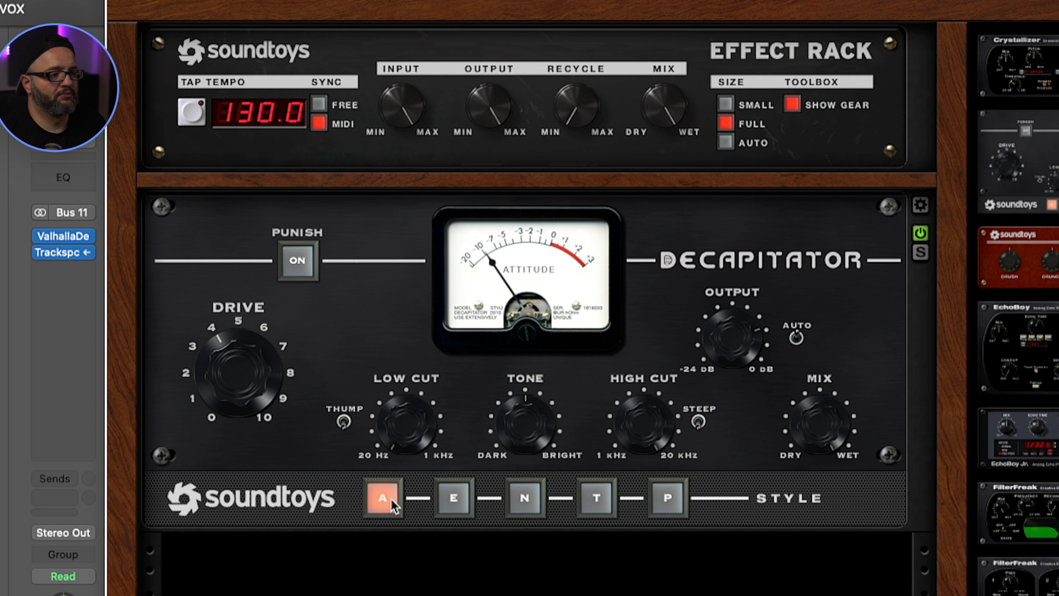
click(463, 507)
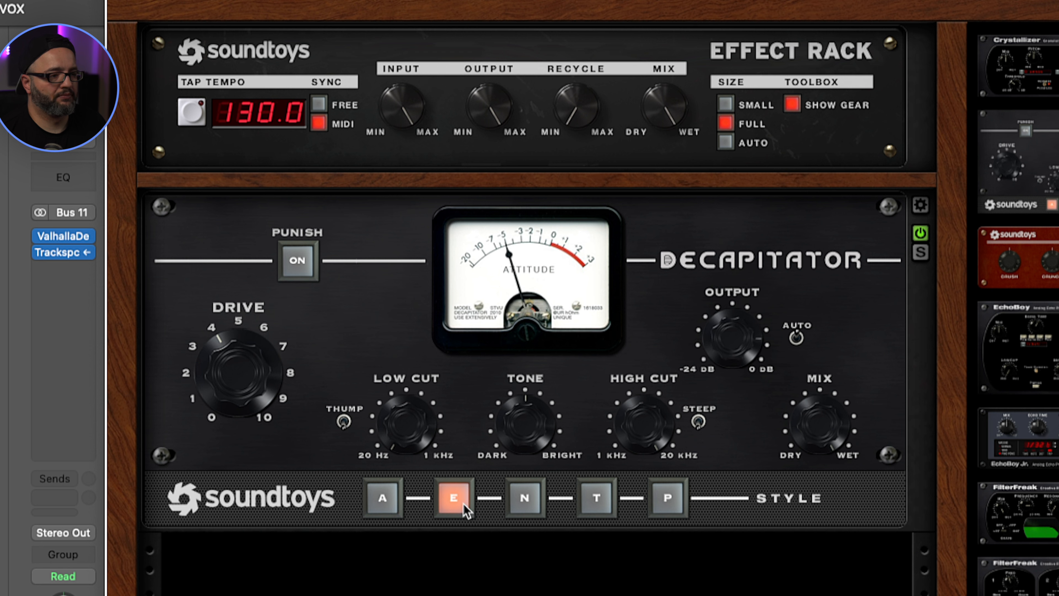
click(596, 509)
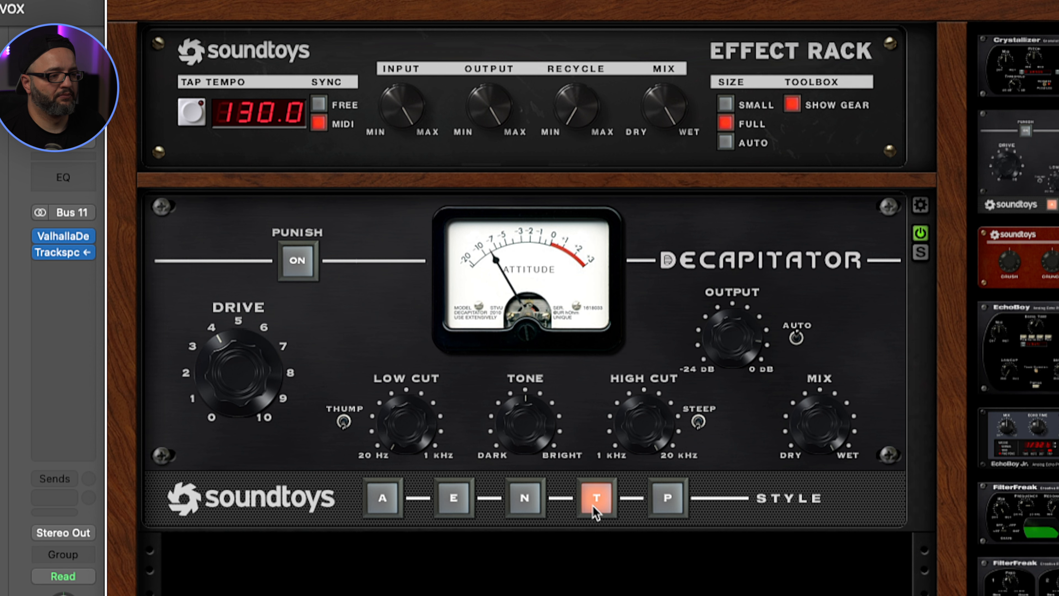
click(669, 507)
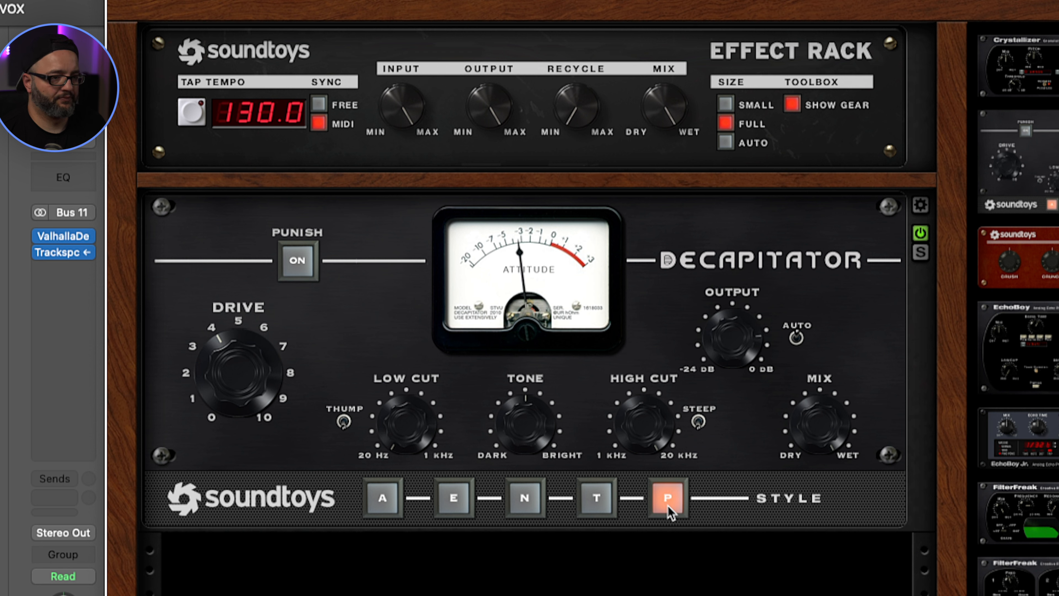
Compare Decapitator's T, N, E and A styles on the vocal, alternating between N and A
click(595, 504)
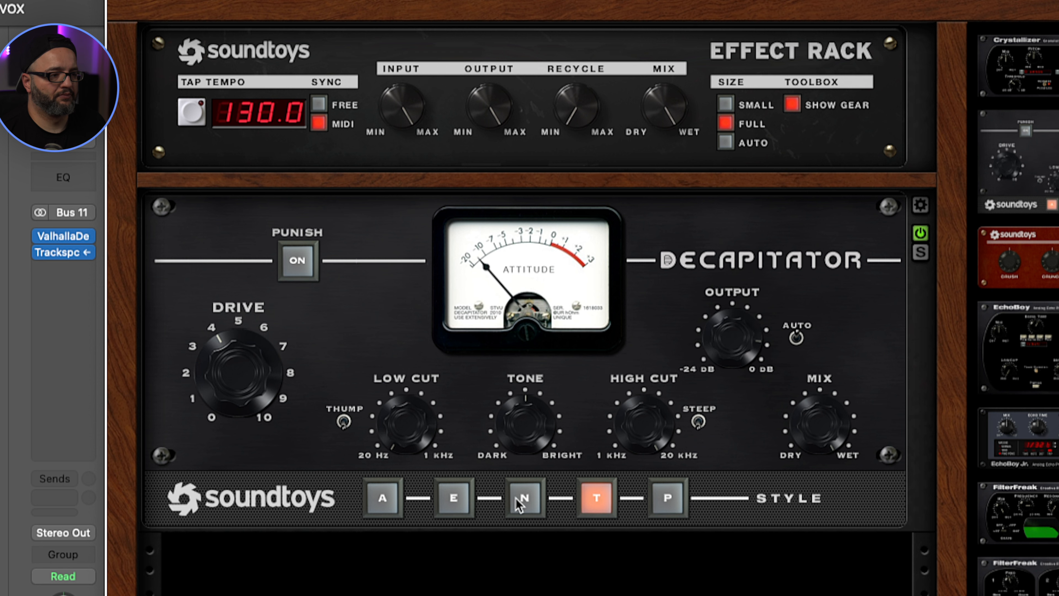
click(521, 504)
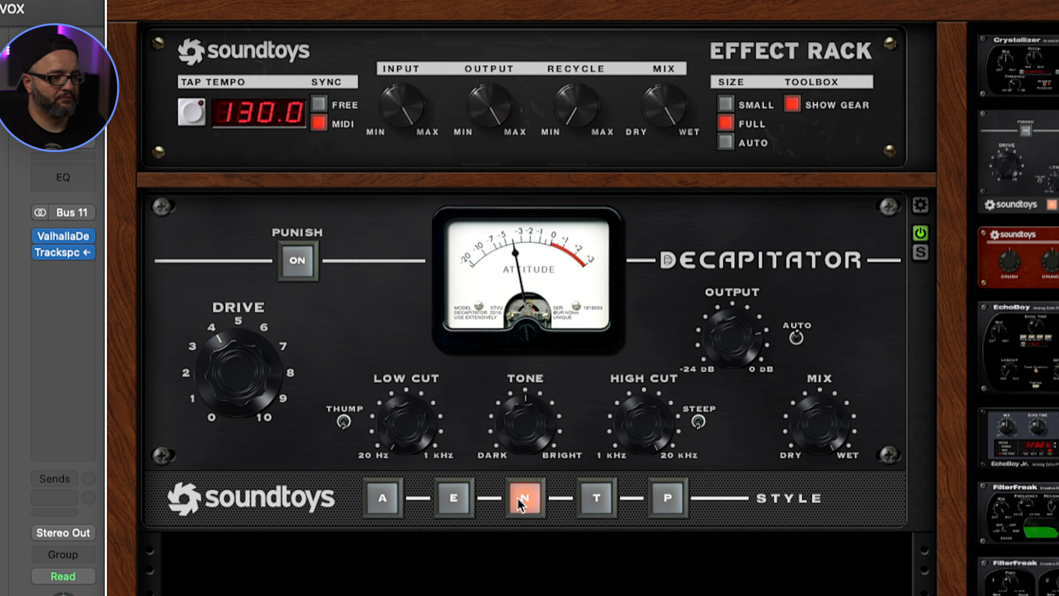
click(455, 500)
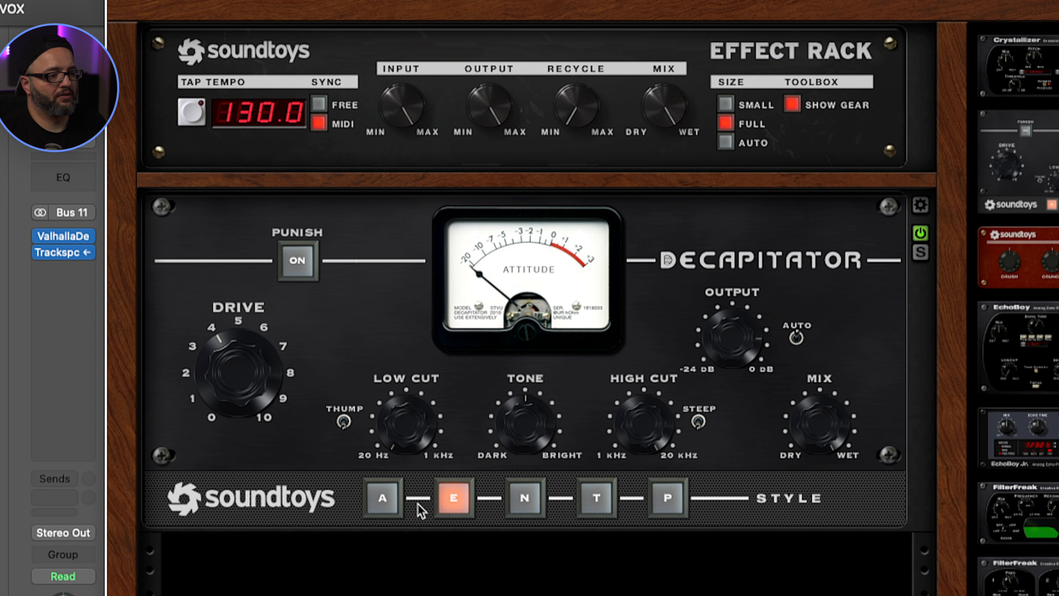
click(526, 501)
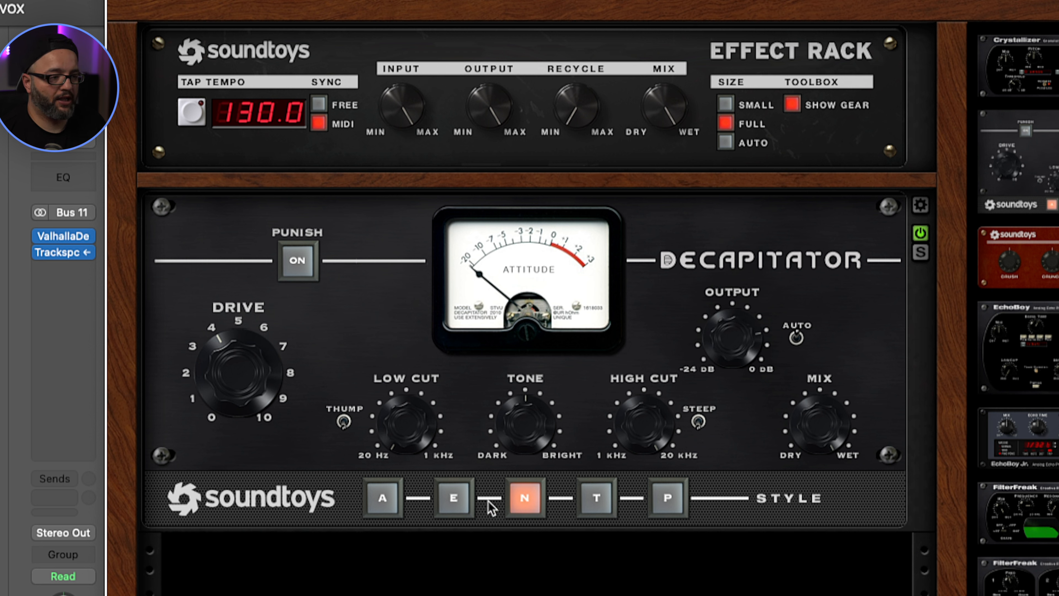
click(383, 500)
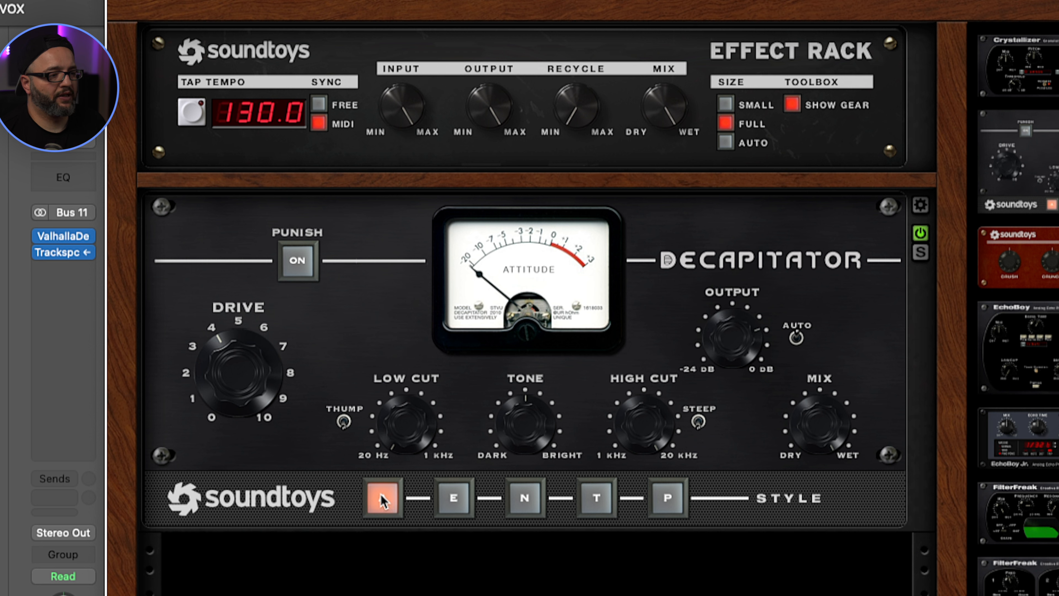
click(526, 501)
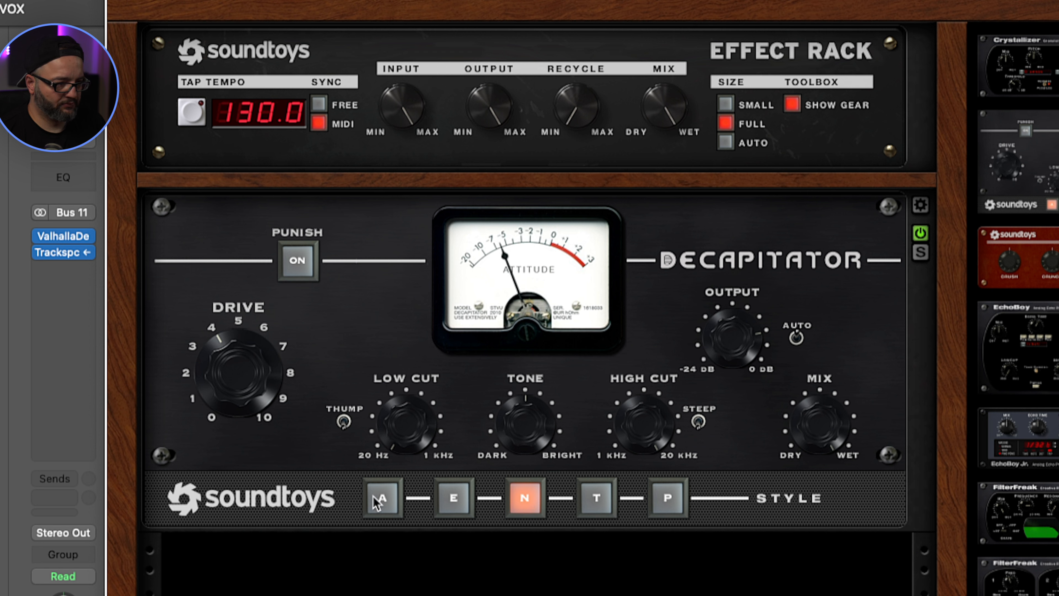
click(384, 499)
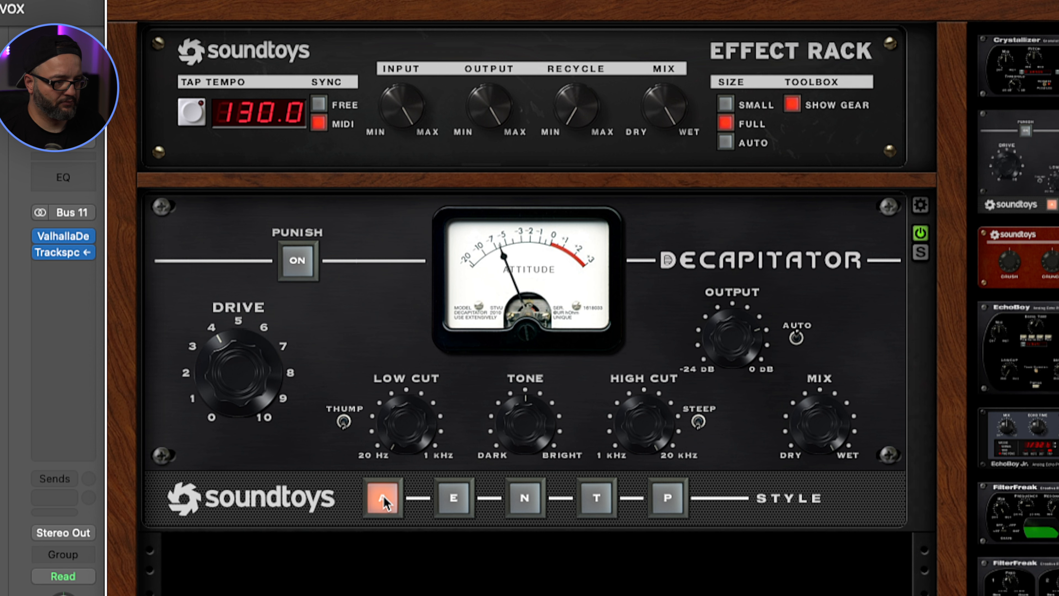
Lower Decapitator's Drive to slightly above 2 and select the N style
drag(237, 375, 235, 397)
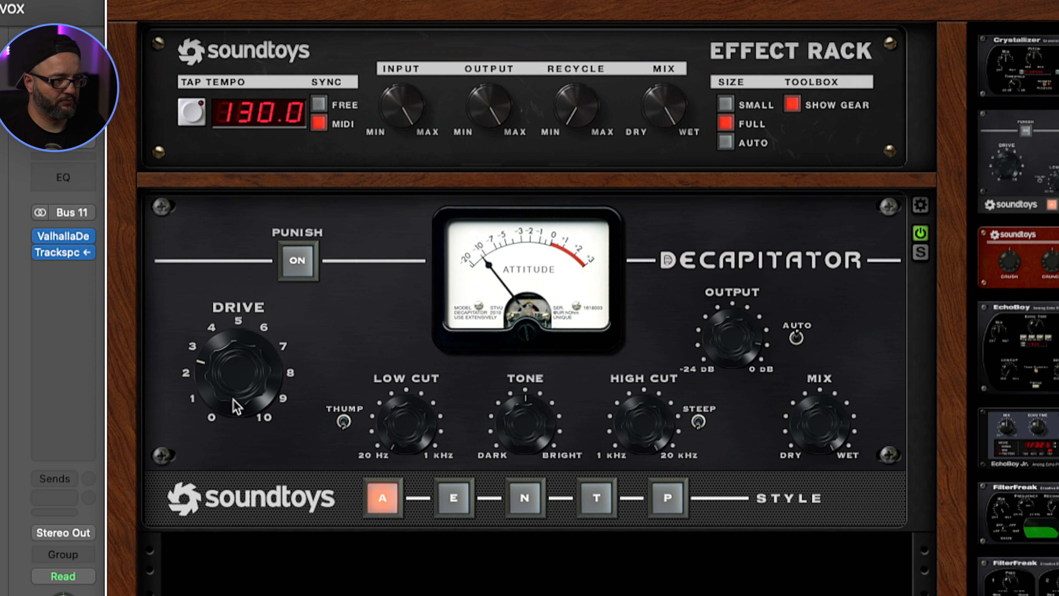
click(532, 503)
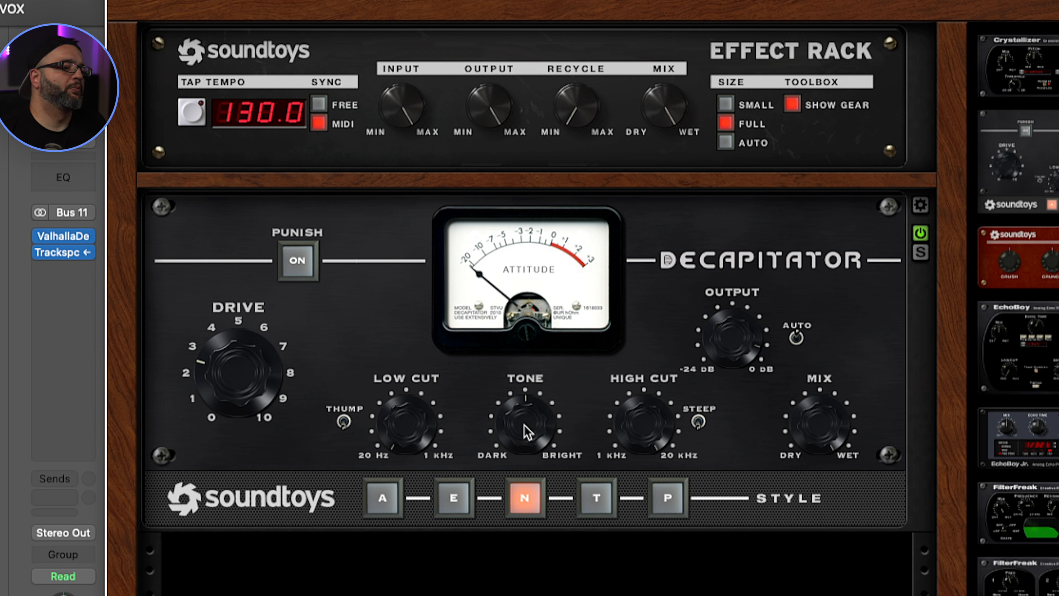
Sweep Decapitator's Tone control toward Bright and turn it back down
drag(526, 432, 501, 519)
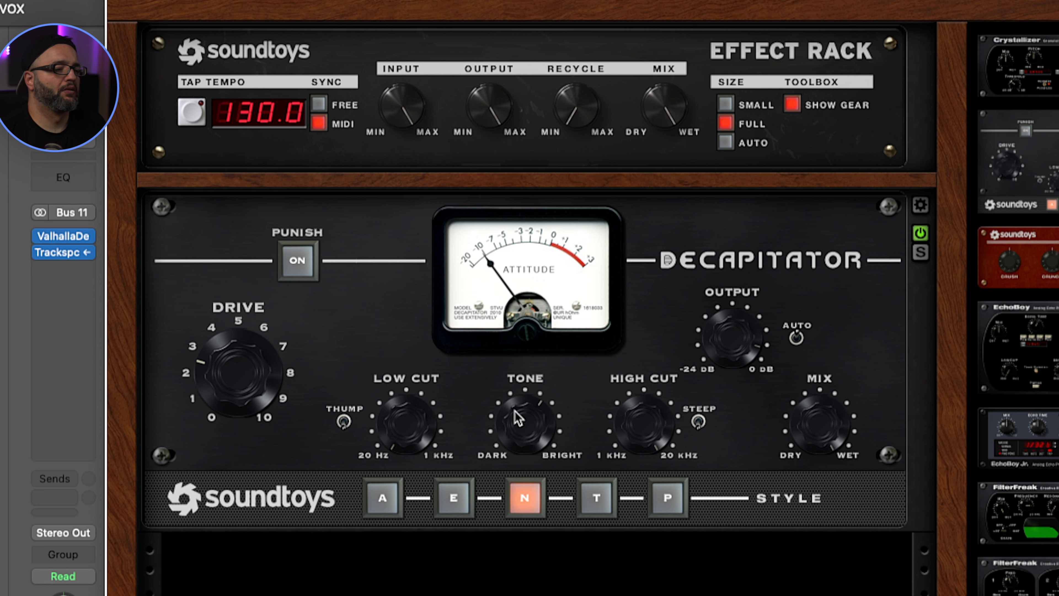
drag(518, 418, 516, 427)
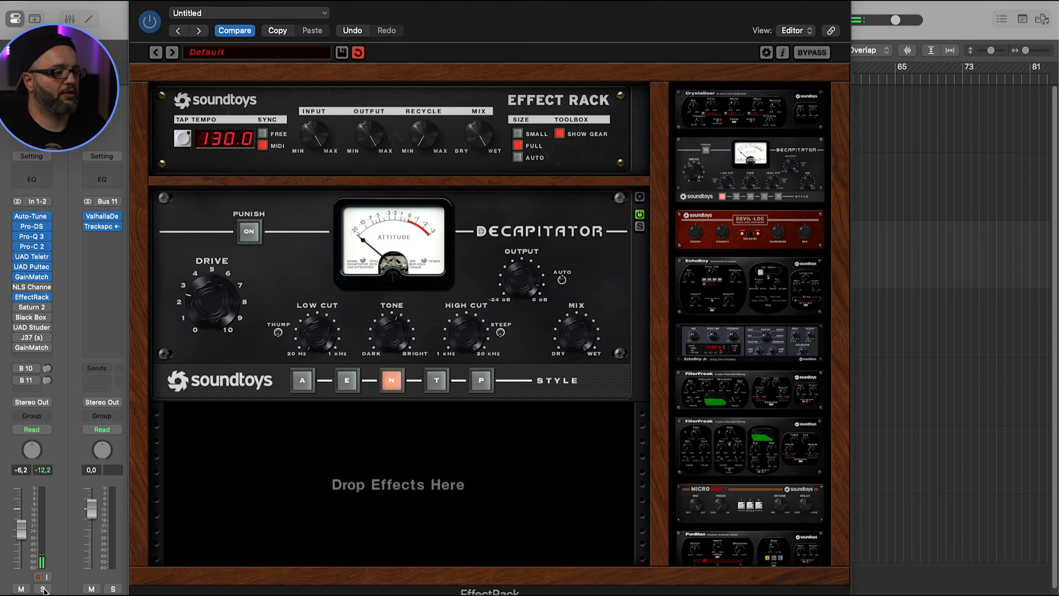
Close Decapitator, stop playback, and open Saturn 2 on the Lead VOX track
key(super+w)
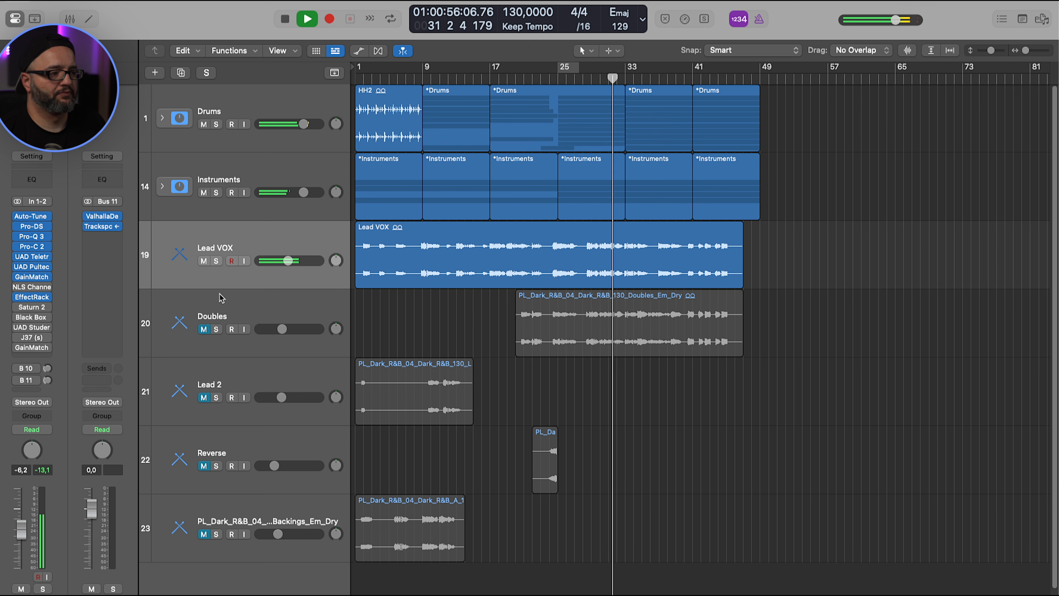
key(space)
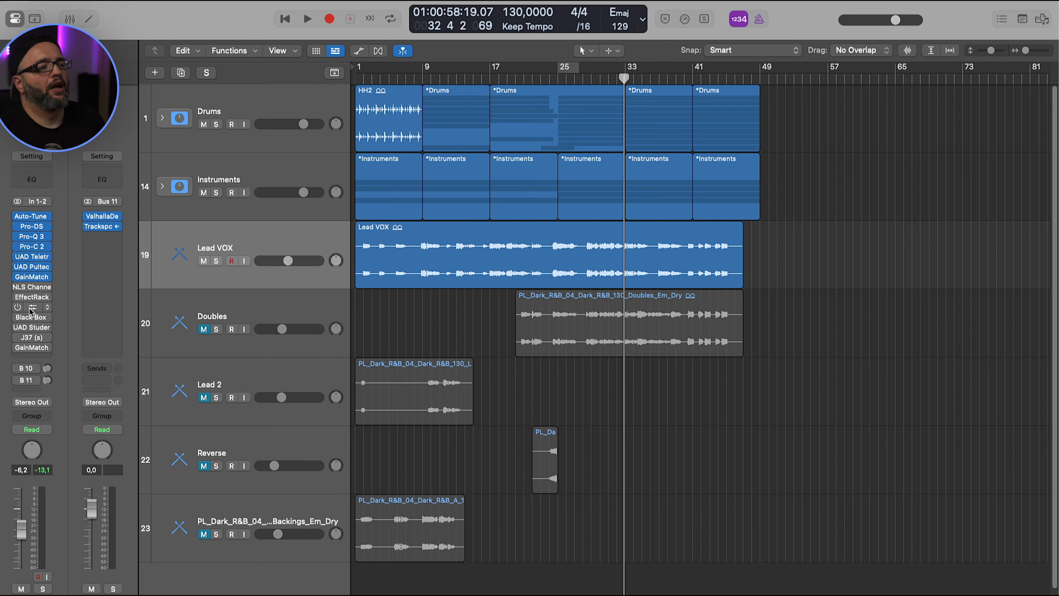
click(31, 309)
drag(404, 151, 468, 104)
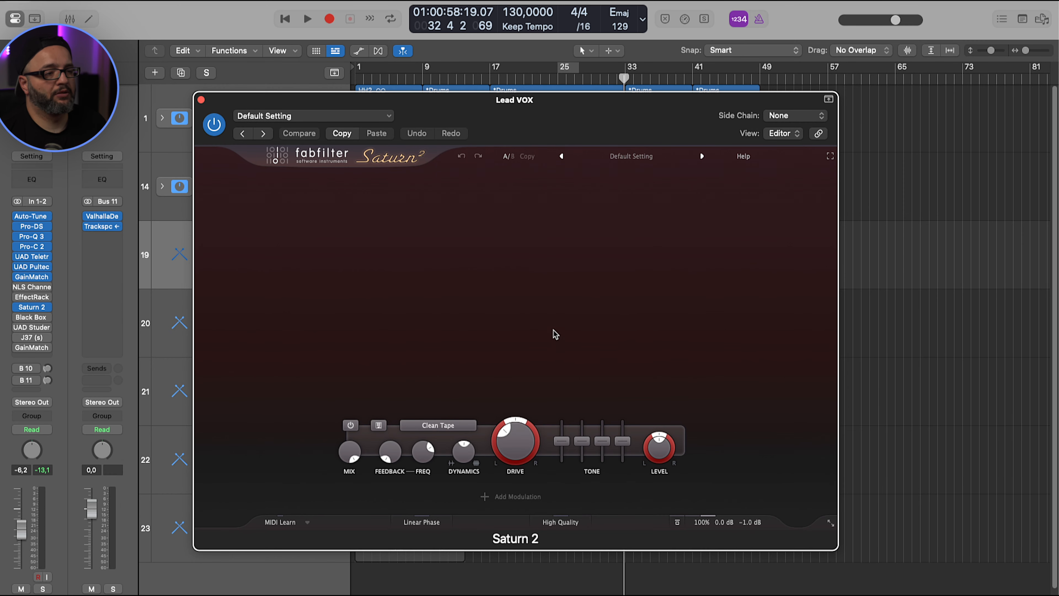
Split Saturn 2 into three bands and adjust both crossovers so the middle band covers the vocal's midrange
click(567, 82)
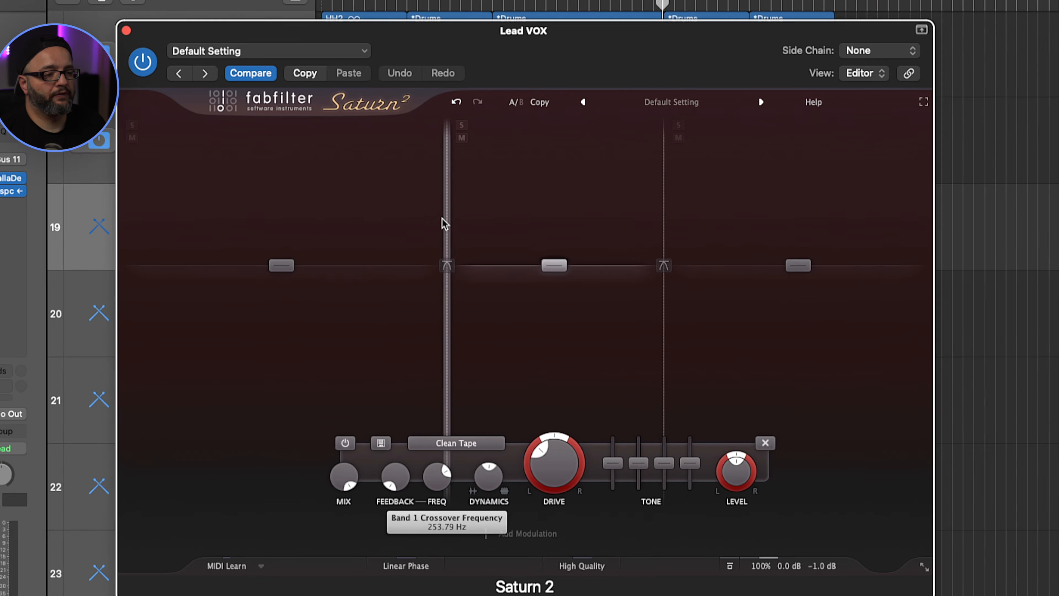
drag(427, 248, 434, 250)
drag(445, 181, 456, 181)
drag(710, 161, 820, 155)
Raise the middle Clean Tape band's Drive to about the midpoint during playback and compare Saturn 2 bypassed and active
key(space)
drag(642, 492, 643, 367)
drag(643, 488, 628, 589)
drag(630, 490, 631, 507)
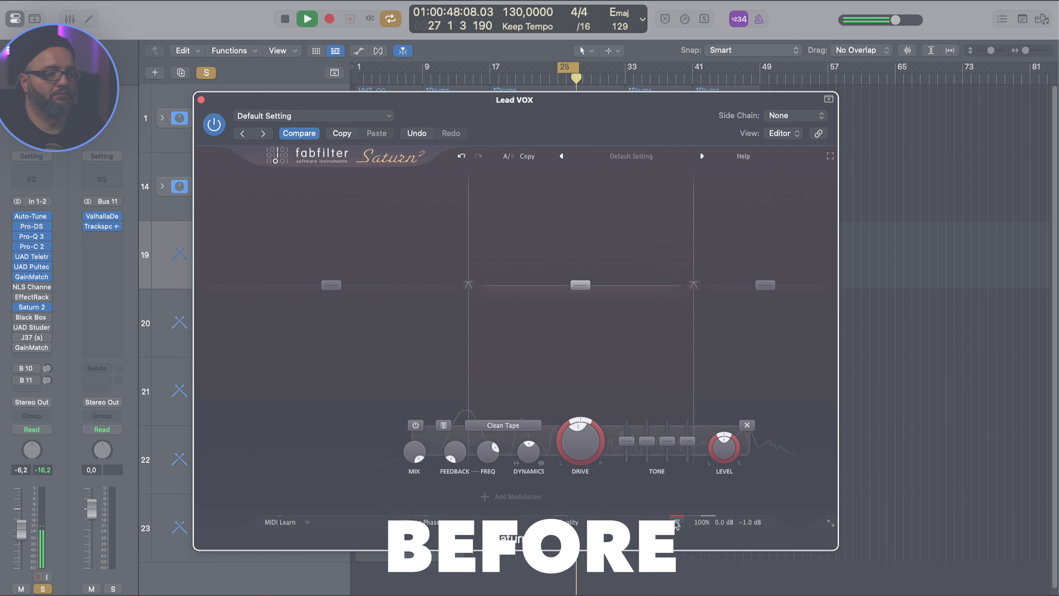
click(676, 523)
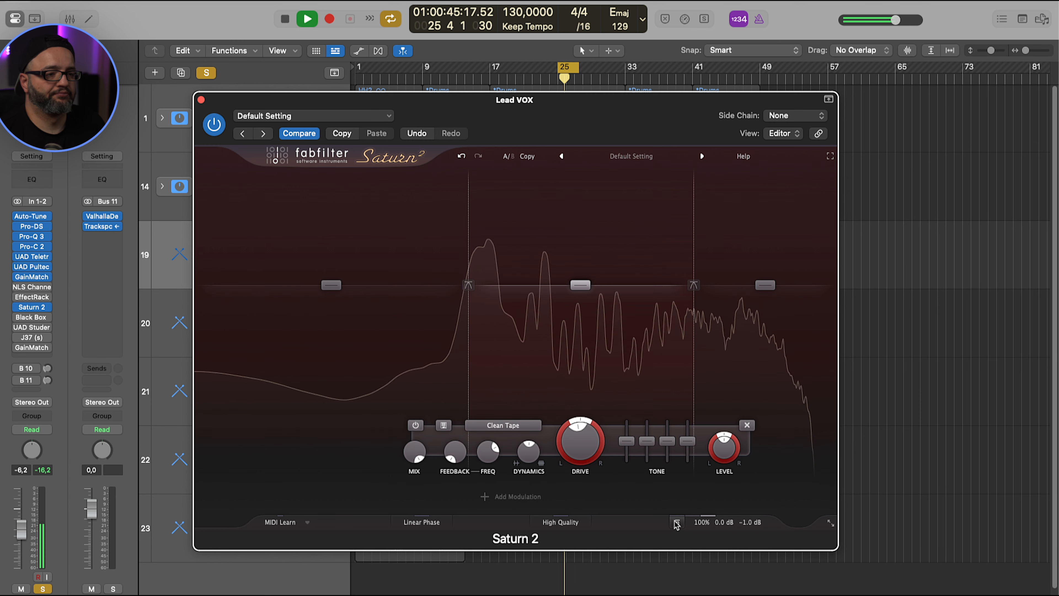